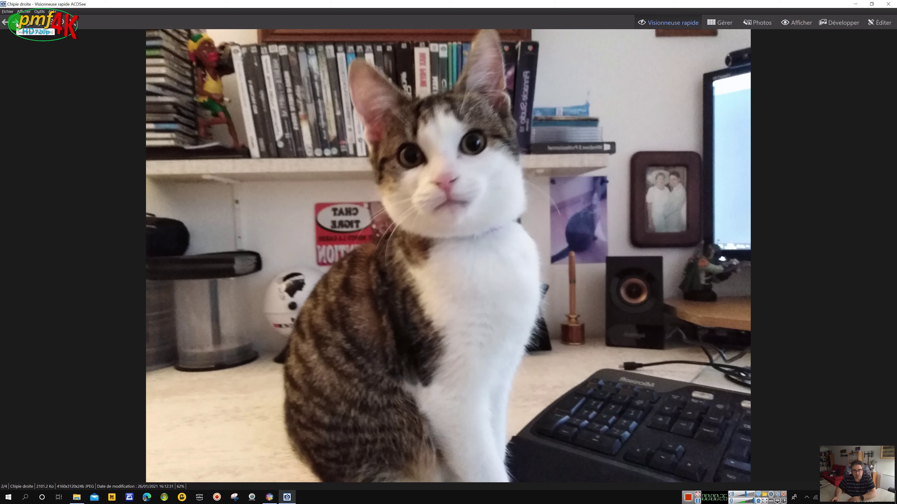
Step: View the example cat photos through to the Chipie Miroir image, and close the image viewer
left_click(17, 24)
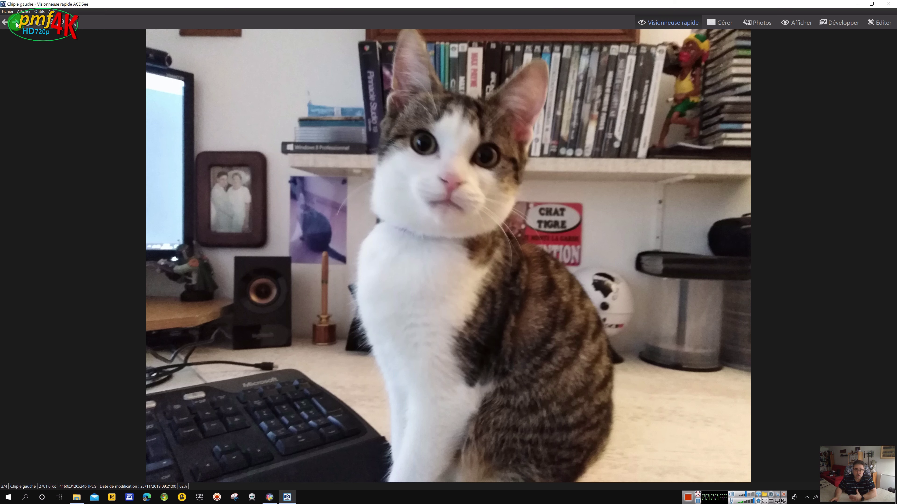
left_click(17, 23)
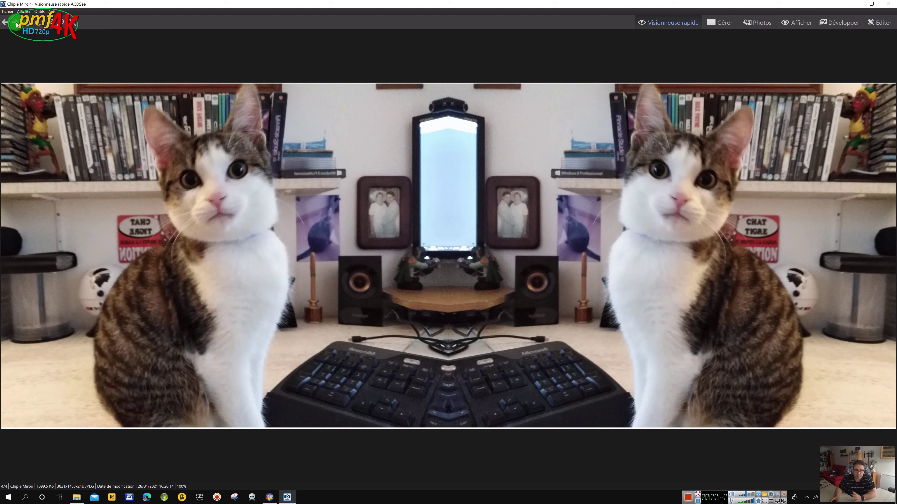
key("Escape")
Step: In Pinnacle Studio, start a new split-screen template and divide it into two areas with a vertical line down the middle
left_click(490, 10)
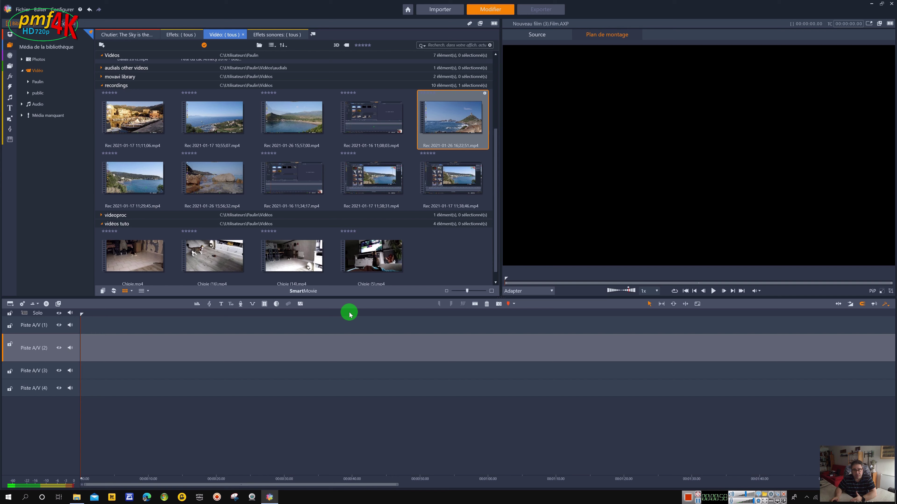
left_click(300, 305)
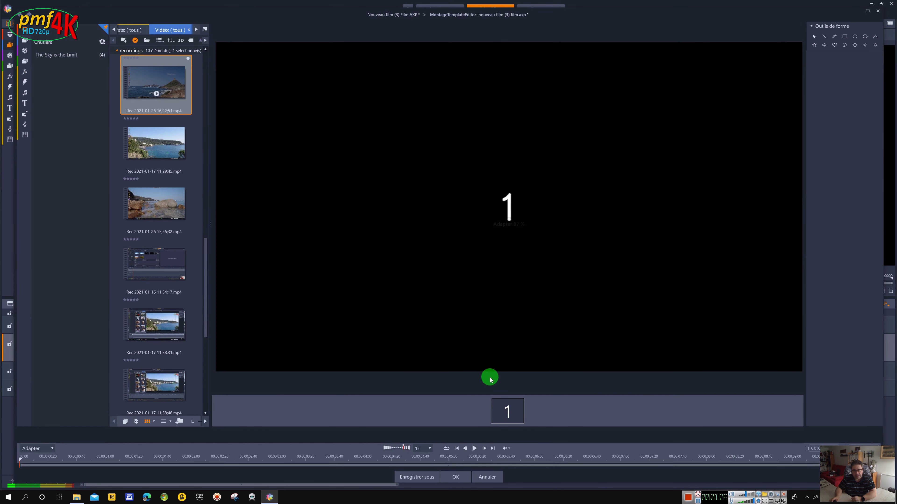
left_click(825, 38)
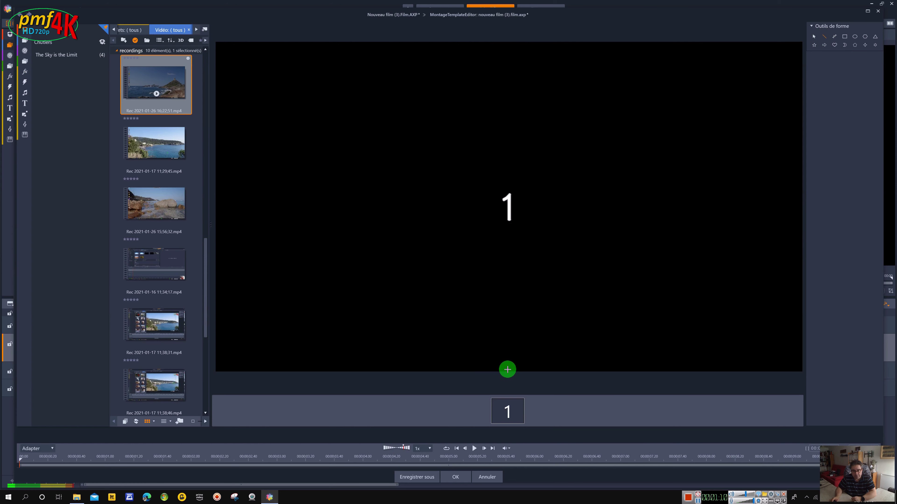
left_click_drag(508, 371, 503, 42)
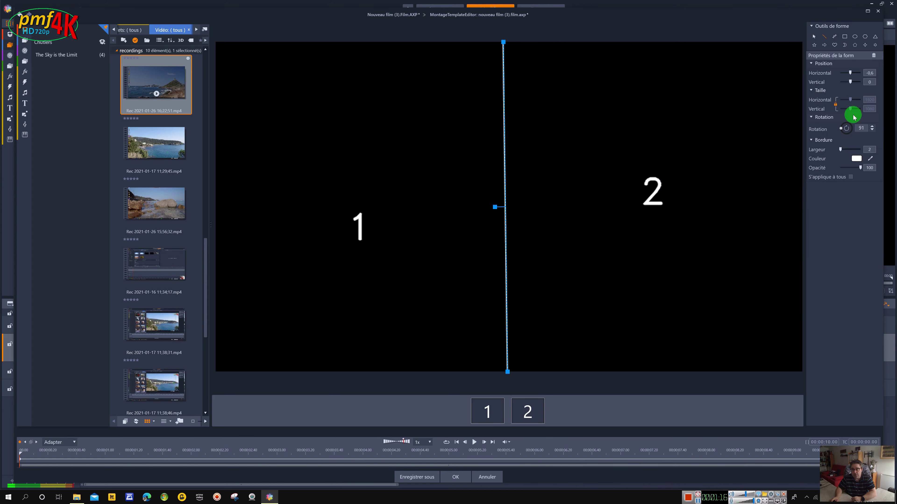
Step: Set the dividing line's horizontal position to 0 and its rotation to 90
left_click(871, 73)
type("0")
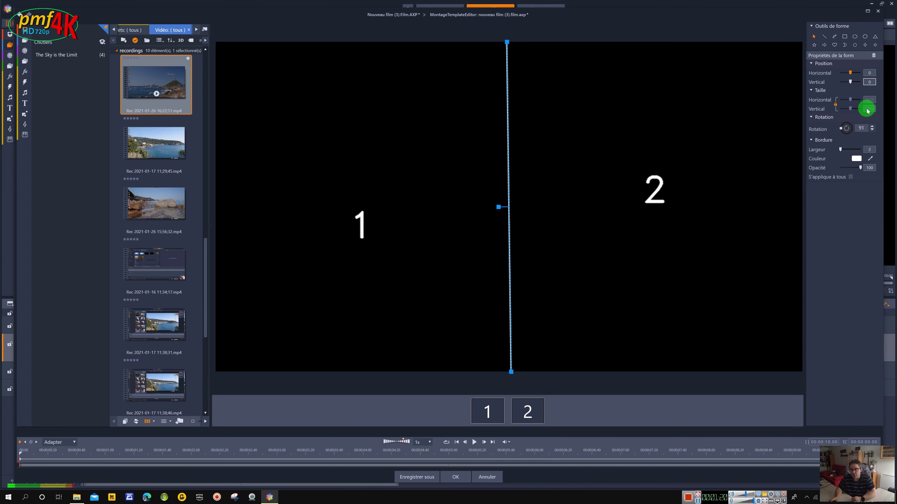
left_click(862, 128)
key("BackSpace")
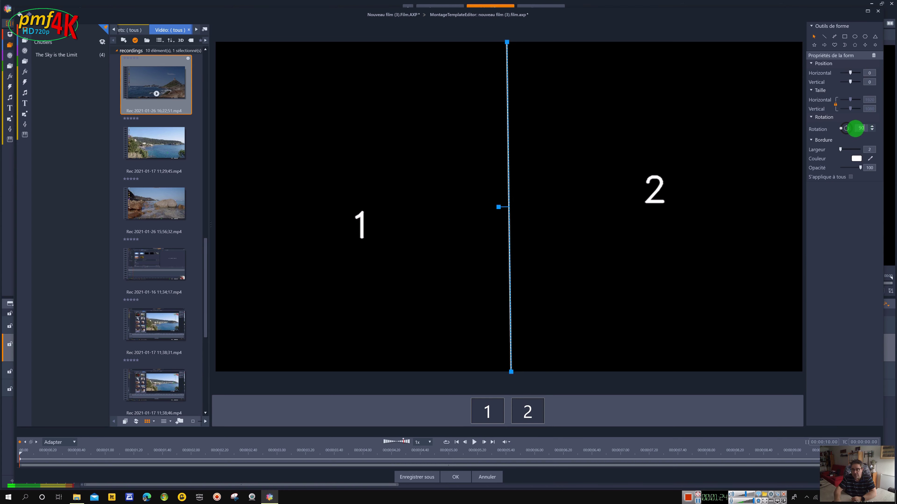
type("0")
key("Return")
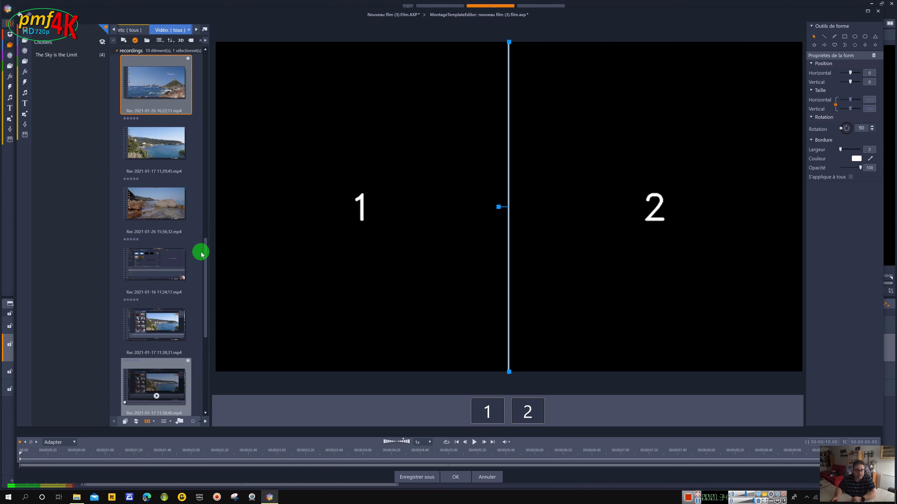
Step: Place the Chipie (5).mp4 clip in both areas of the split screen and accept the template
left_click_drag(205, 304, 479, 407)
left_click_drag(167, 385, 587, 304)
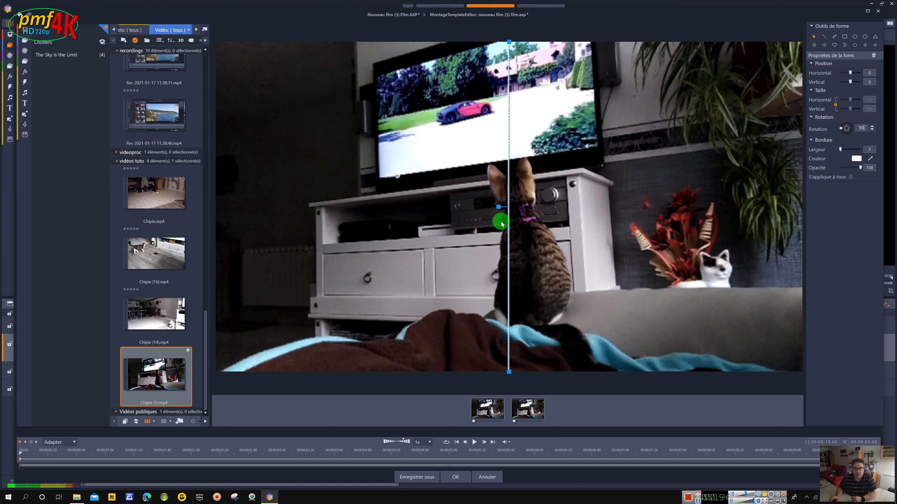
left_click(455, 477)
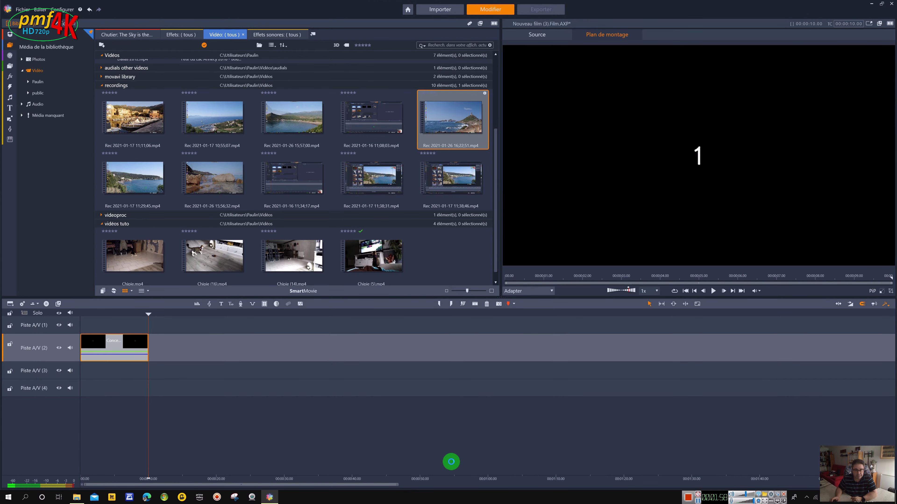
Step: Inside the split-screen clip, set the horizontal position to 16 for the A/V Track (2) clip and -16 for the A/V Track (1) clip
double_click(154, 351)
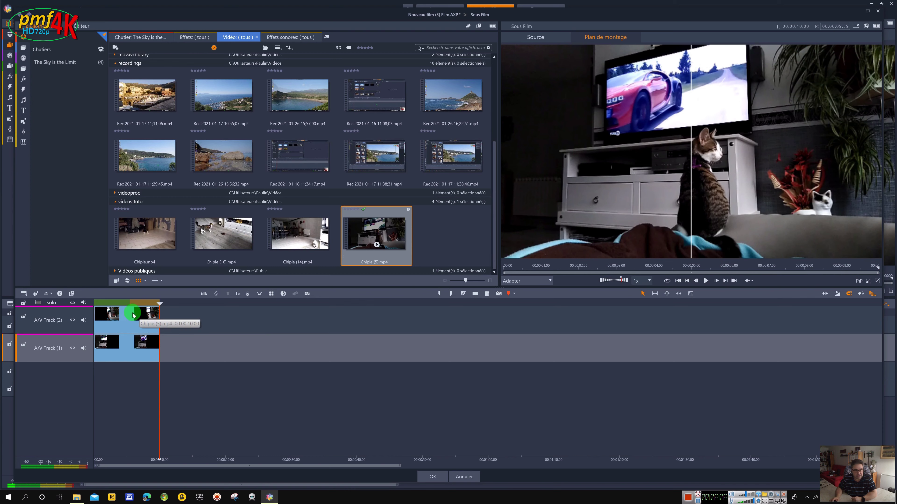
left_click(145, 316)
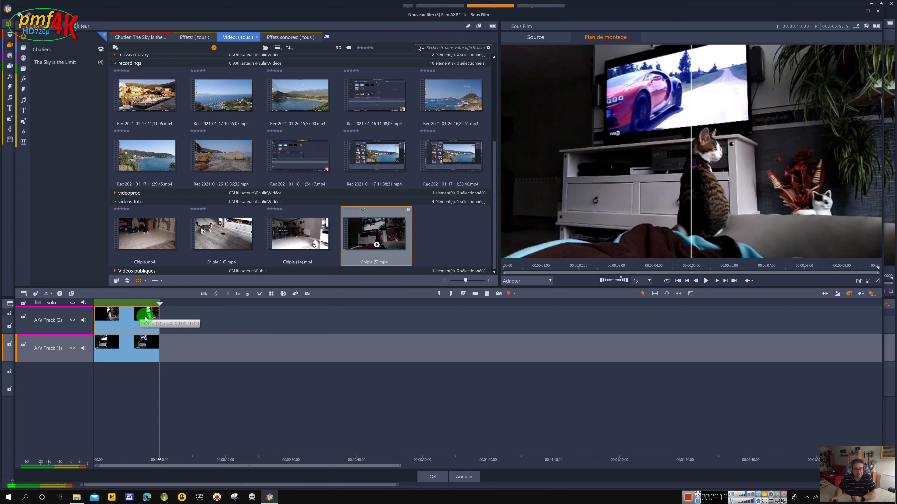
left_click(145, 318)
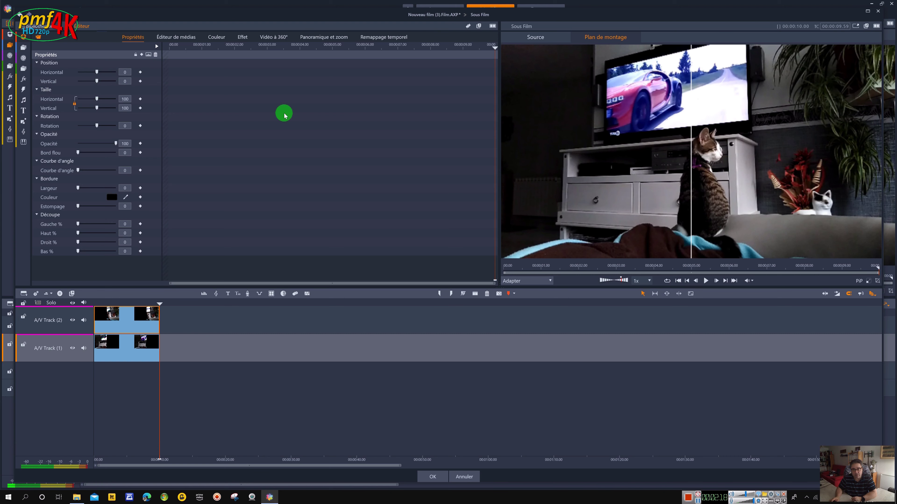
left_click(127, 73)
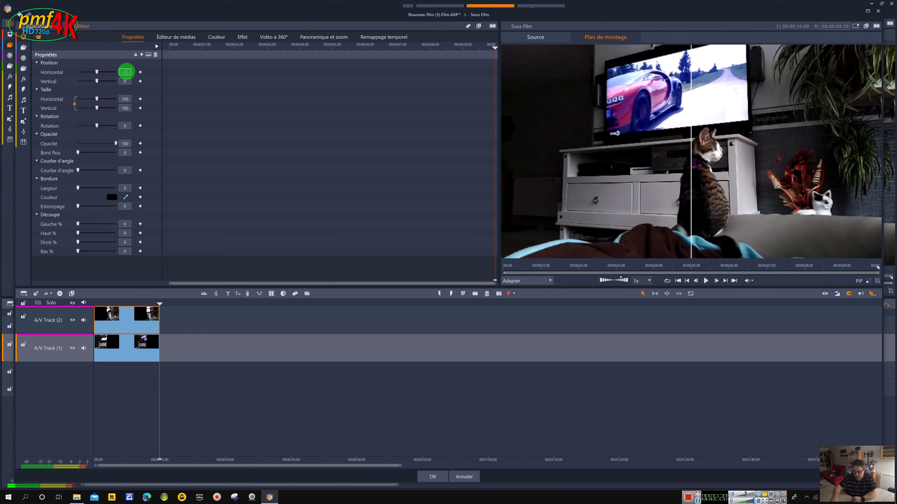
type("16")
key("Return")
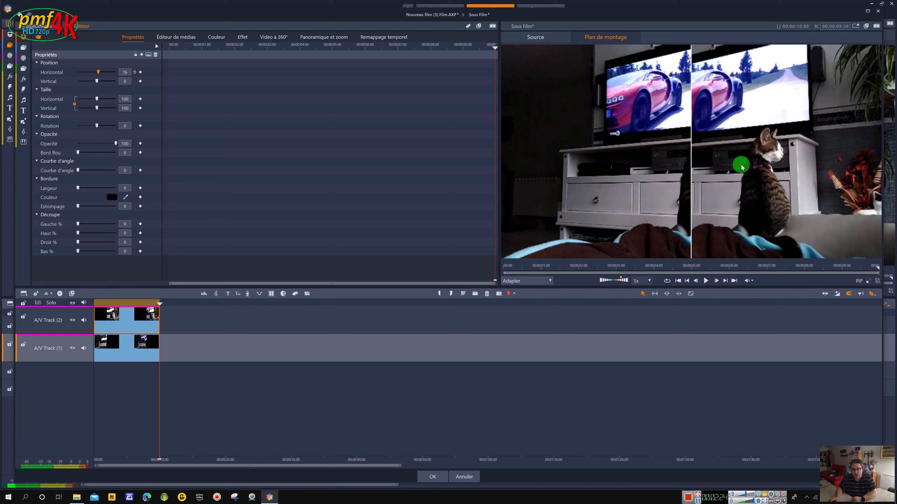
left_click(143, 349)
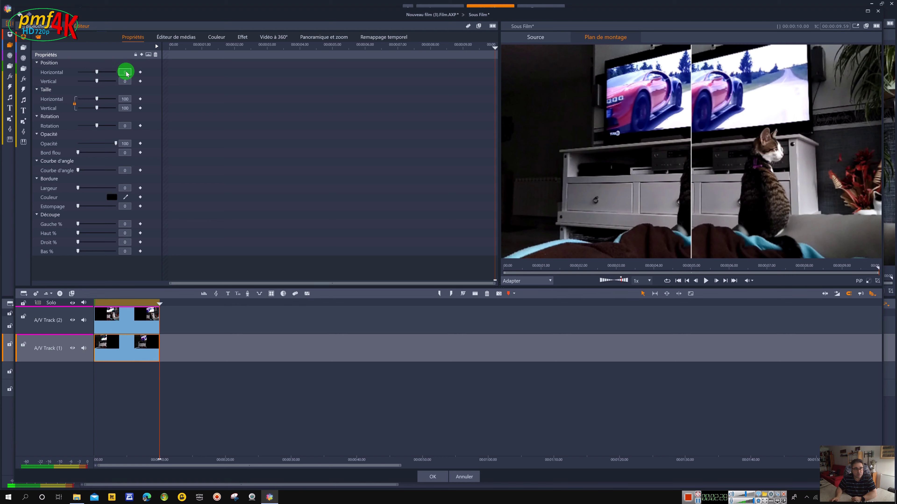
left_click_drag(125, 71, 127, 73)
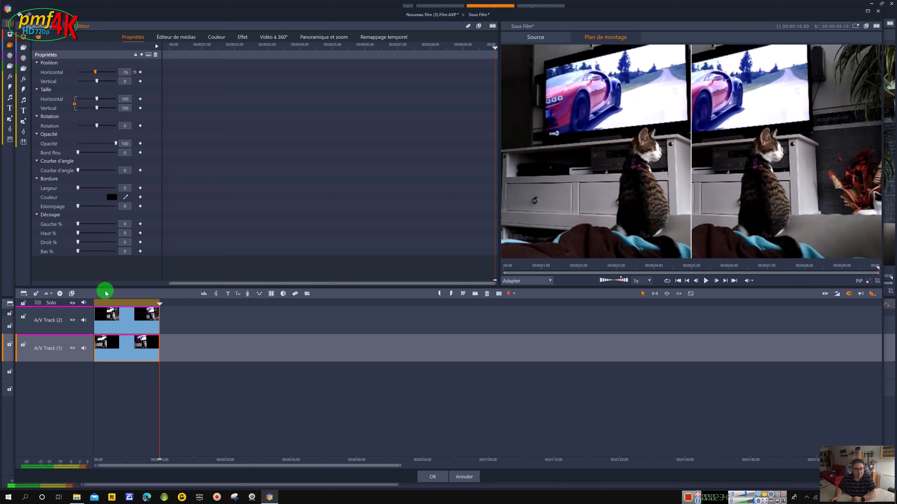
Step: Apply the 2D-3D effect Flip GPU to the A/V Track (2) clip and accept the sub-movie
left_click(120, 324)
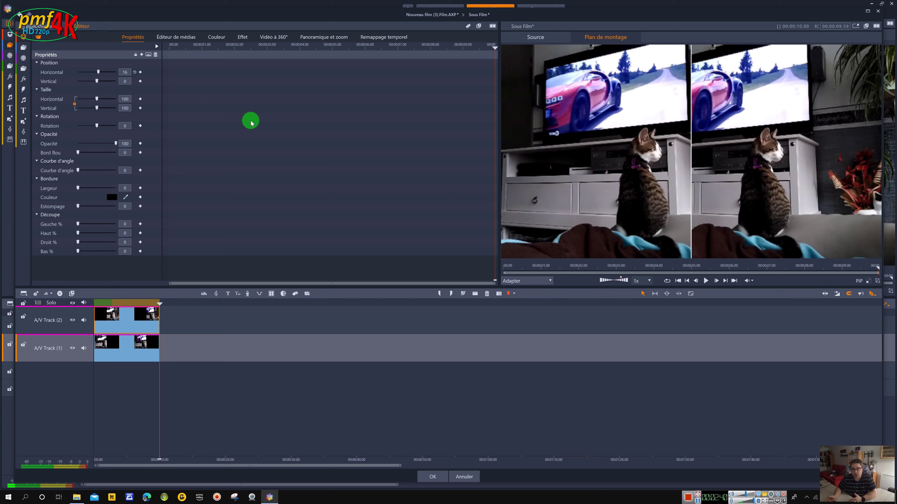
left_click(242, 37)
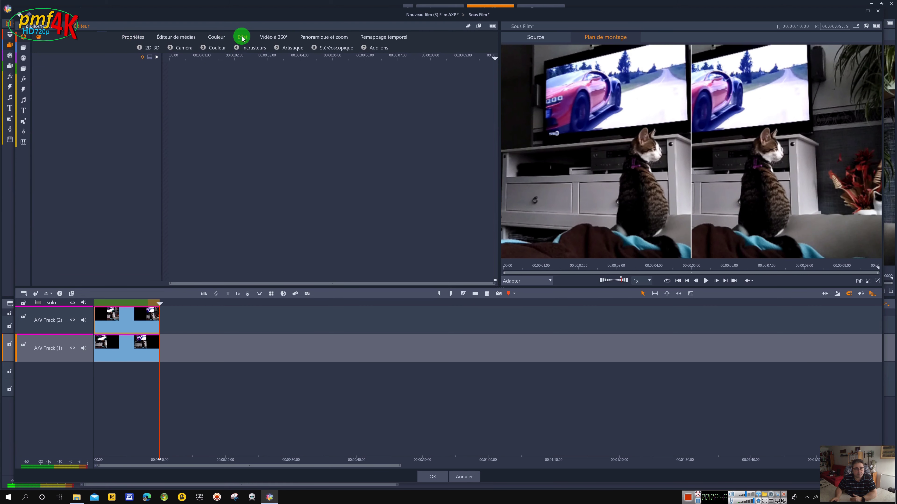
left_click(157, 48)
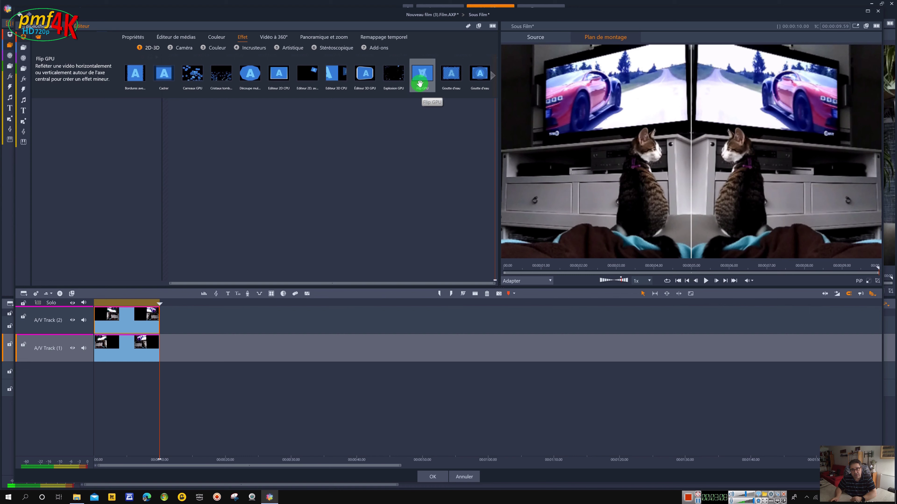
left_click_drag(420, 83, 422, 74)
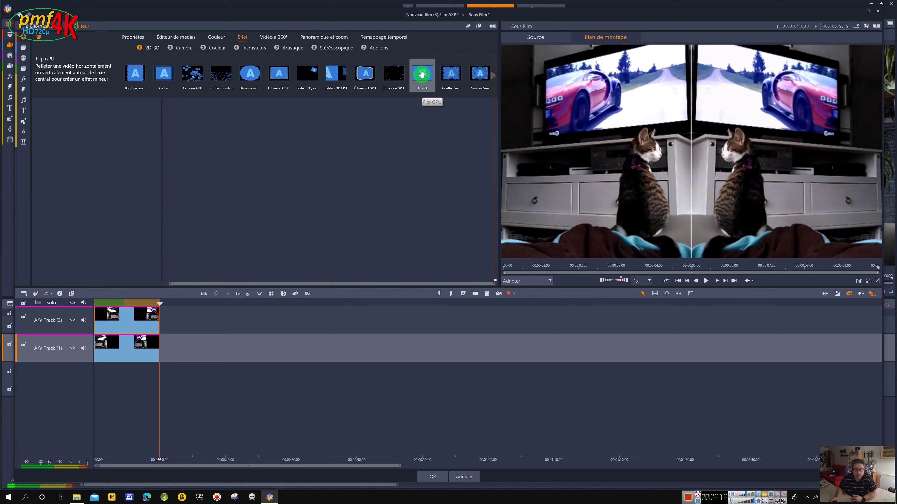
double_click(423, 74)
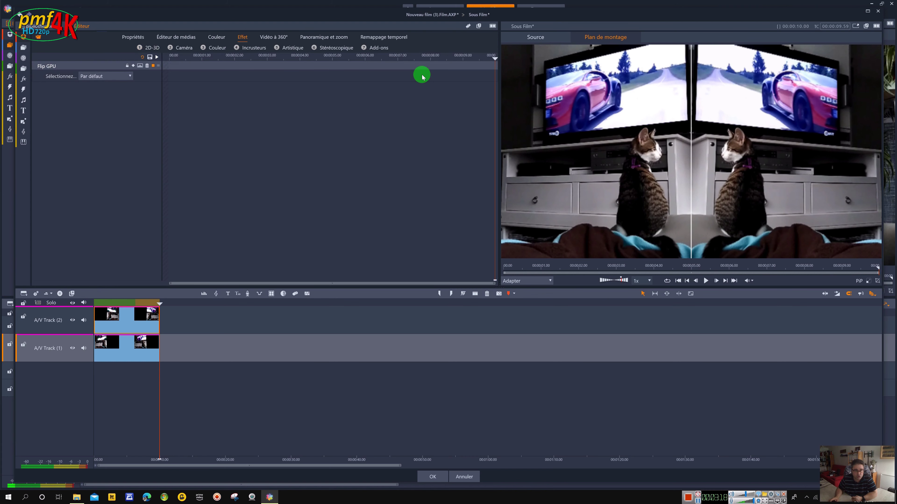
left_click(436, 474)
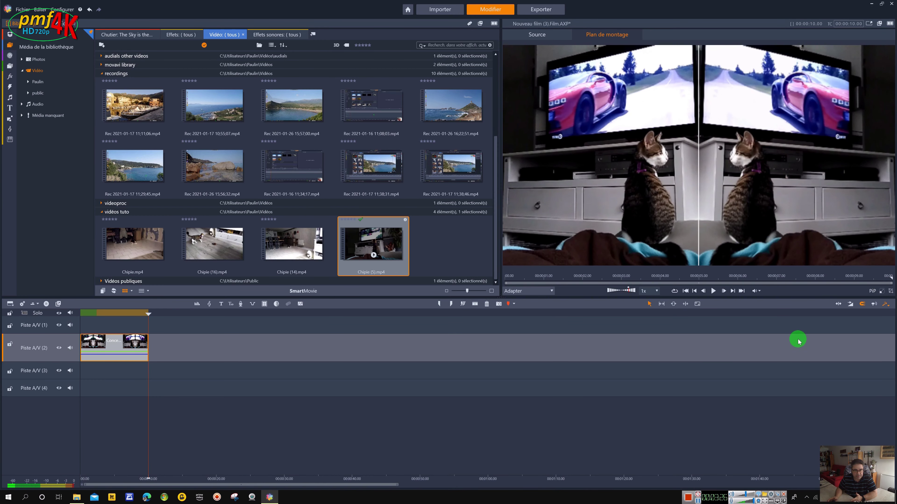
Step: Play the mirrored split-screen clip from the beginning
left_click(694, 291)
left_click(651, 366)
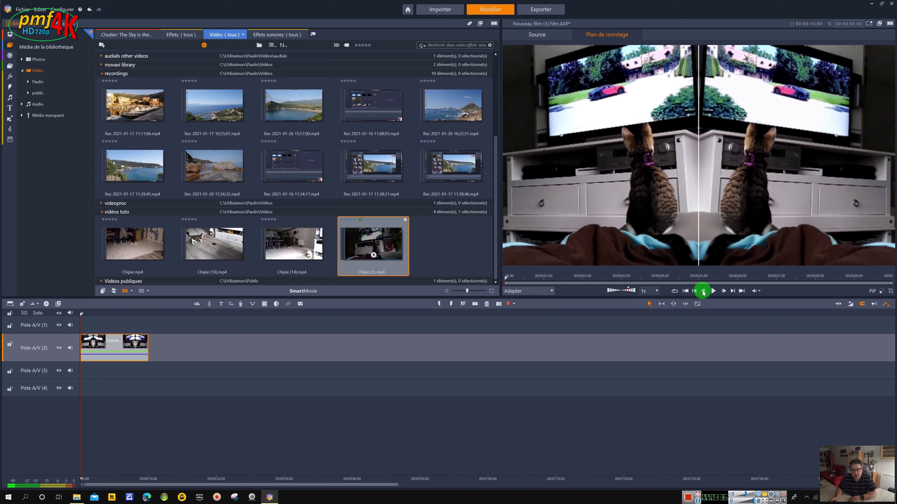
left_click(713, 291)
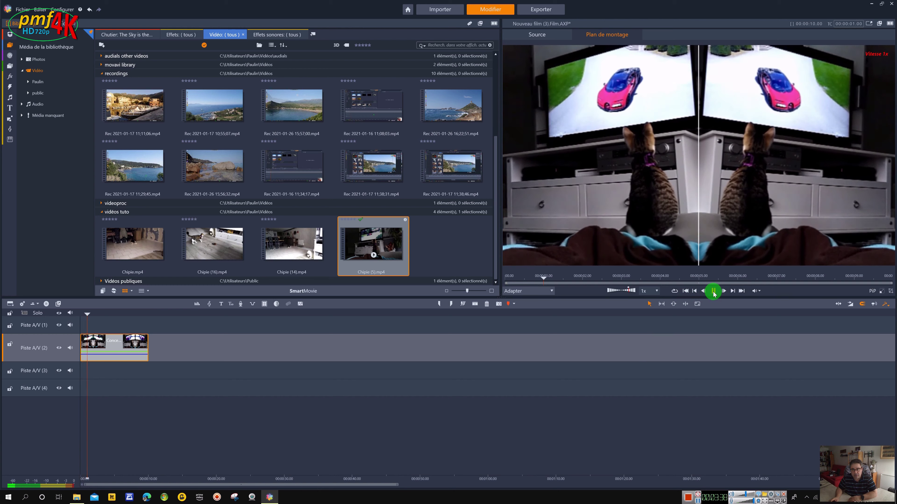